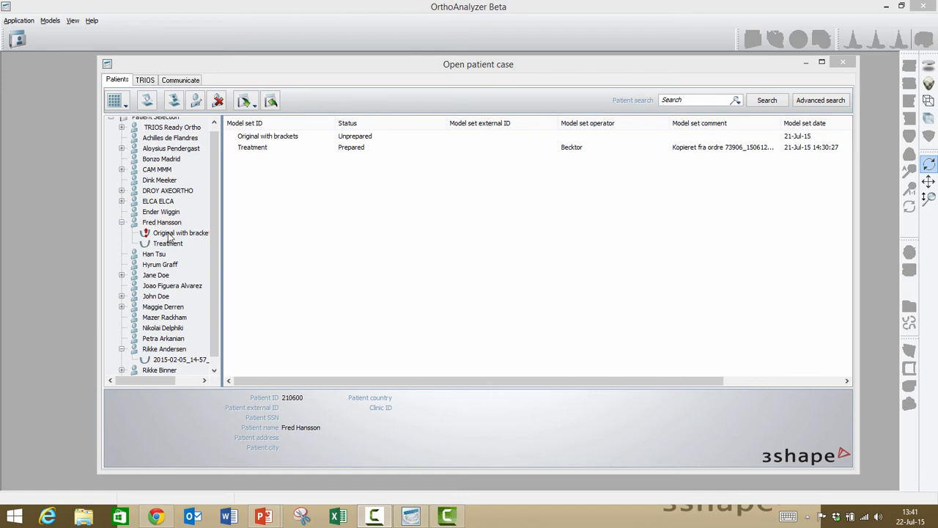
# Step: Duplicate the "Original with brackets" model set with the new model set ID "new"
pyautogui.click(169, 236)
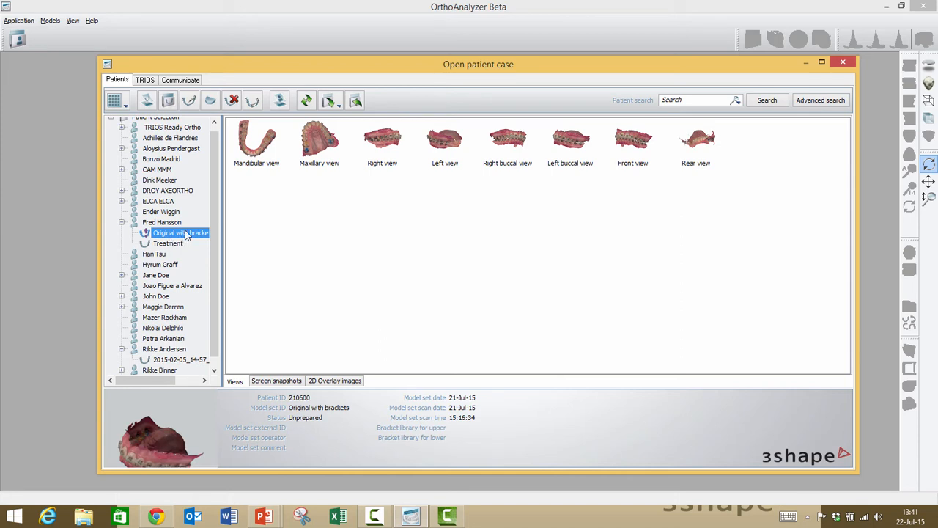
pyautogui.rightClick(186, 235)
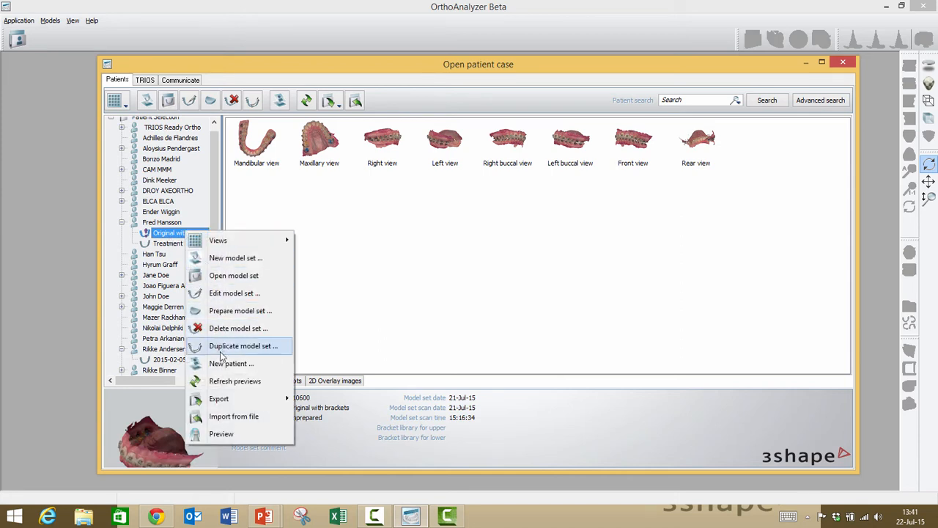
pyautogui.click(356, 292)
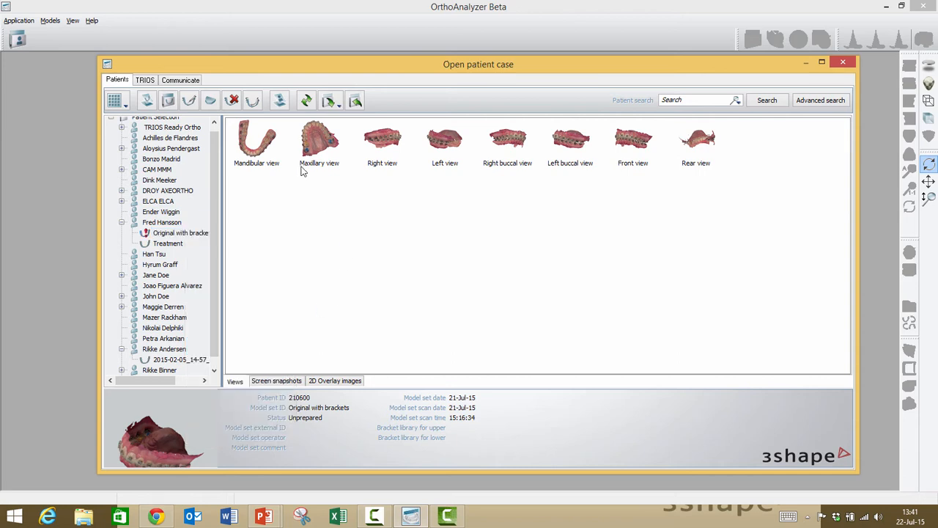
pyautogui.click(253, 101)
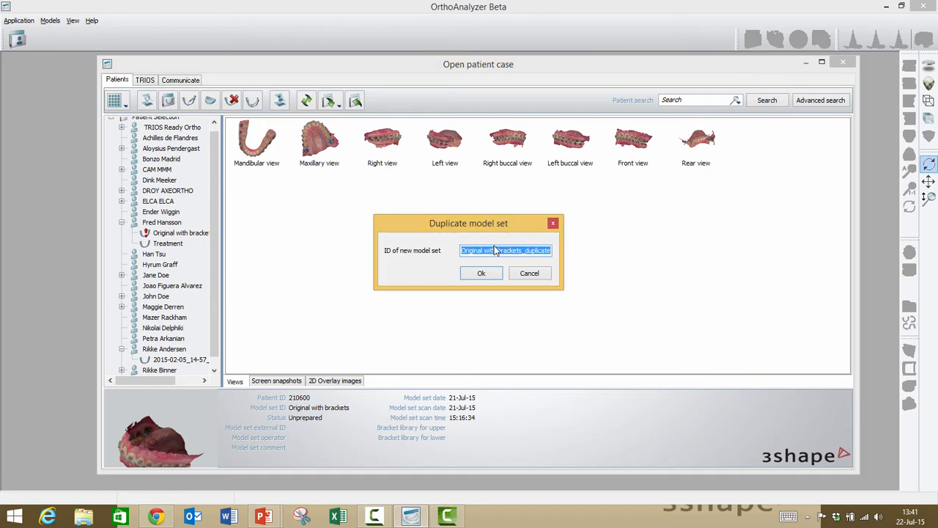
pyautogui.write('new')
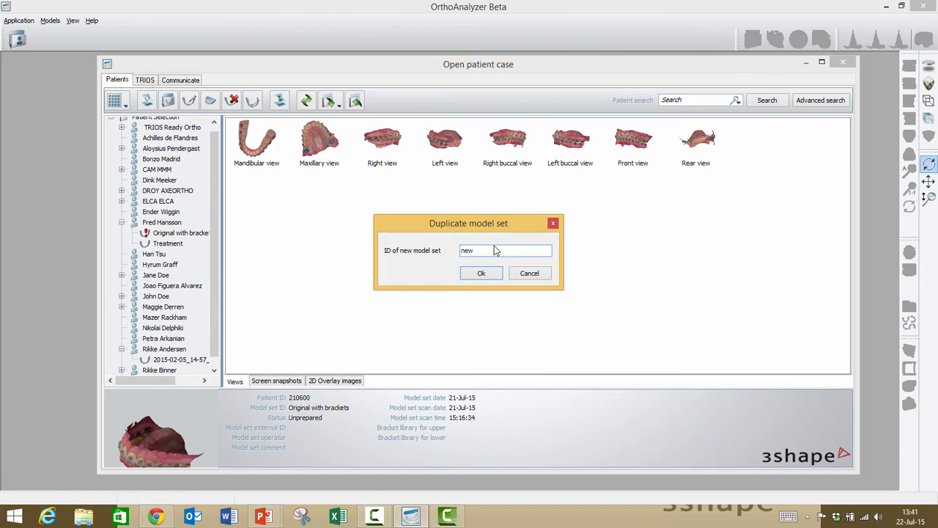
pyautogui.click(483, 273)
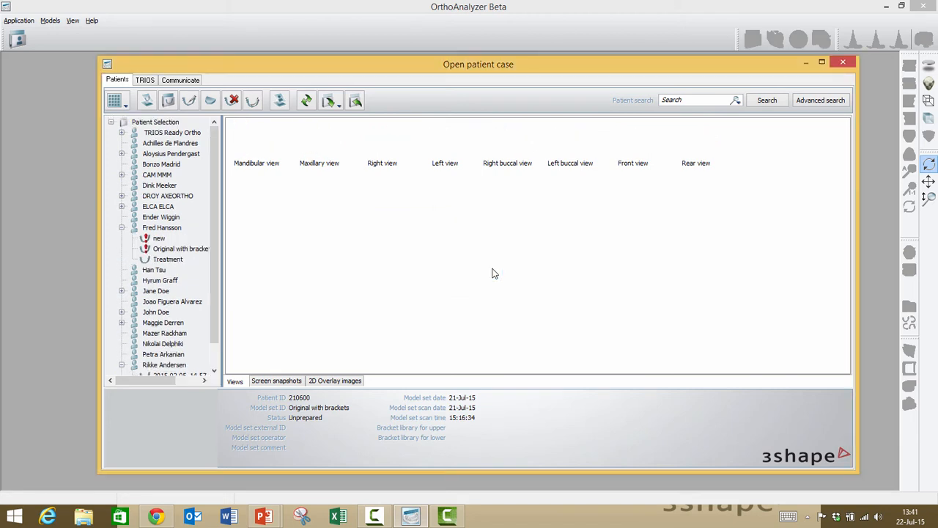
# Step: Start preparing the duplicated model set "new"
pyautogui.click(158, 240)
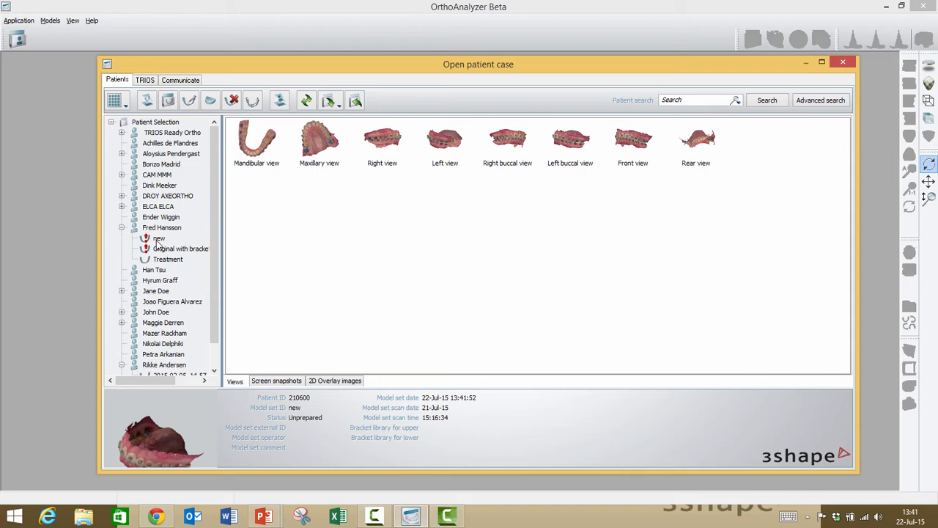
pyautogui.rightClick(156, 240)
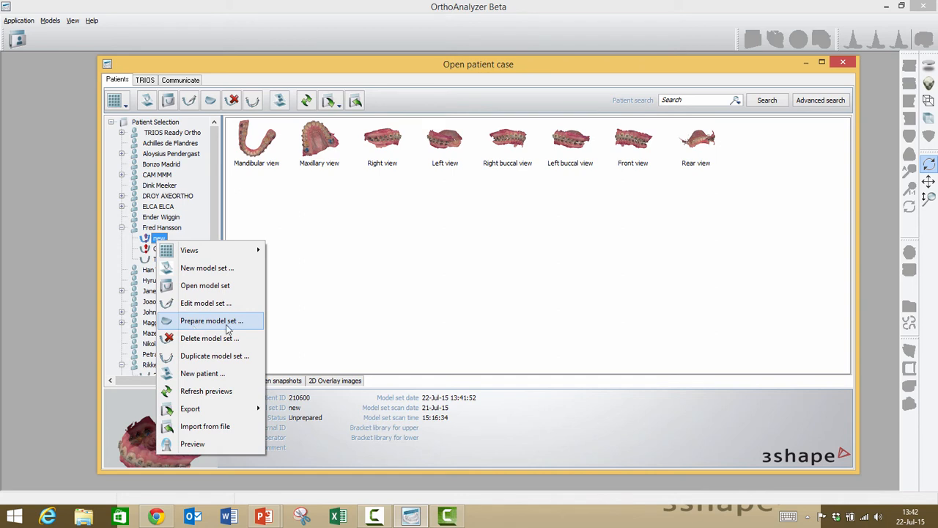
pyautogui.click(320, 295)
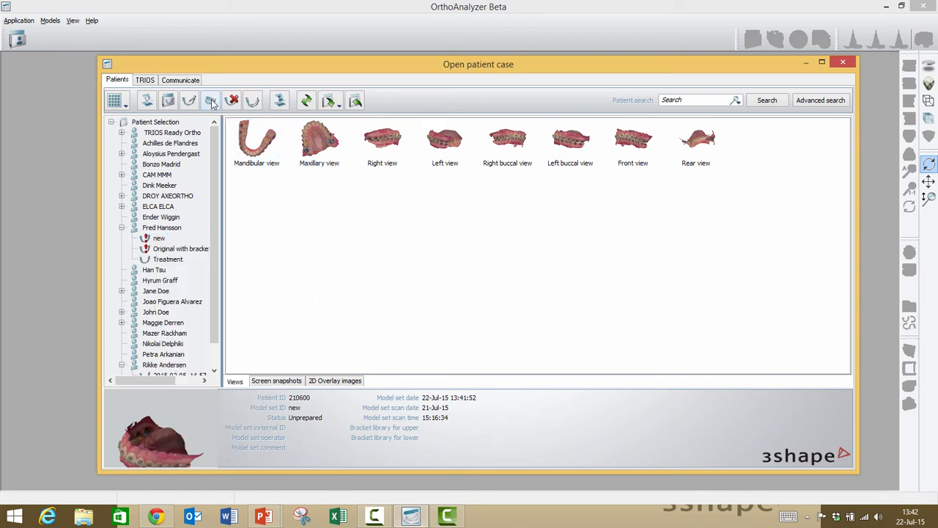
pyautogui.click(212, 100)
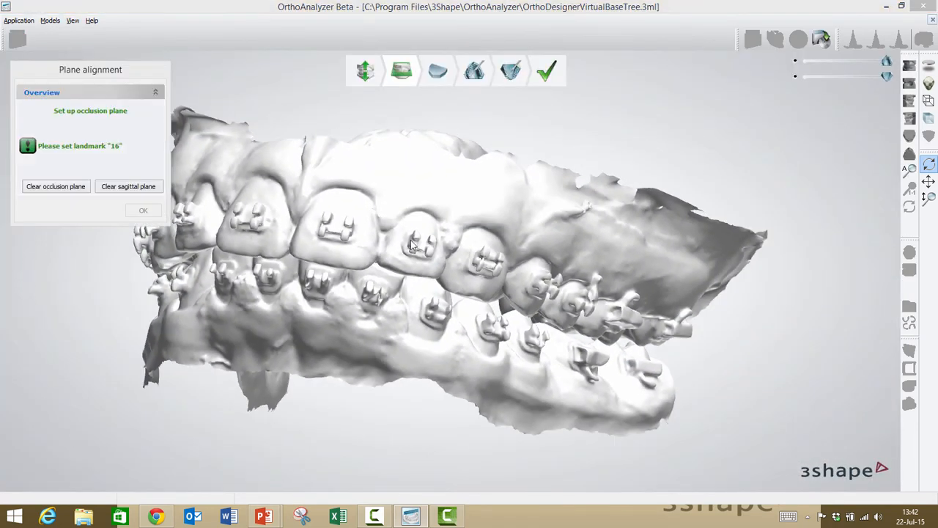
# Step: Go directly to the Sculpt Maxillary stage of the model set preparation
pyautogui.moveTo(411, 240); pyautogui.dragTo(390, 246, button='right')
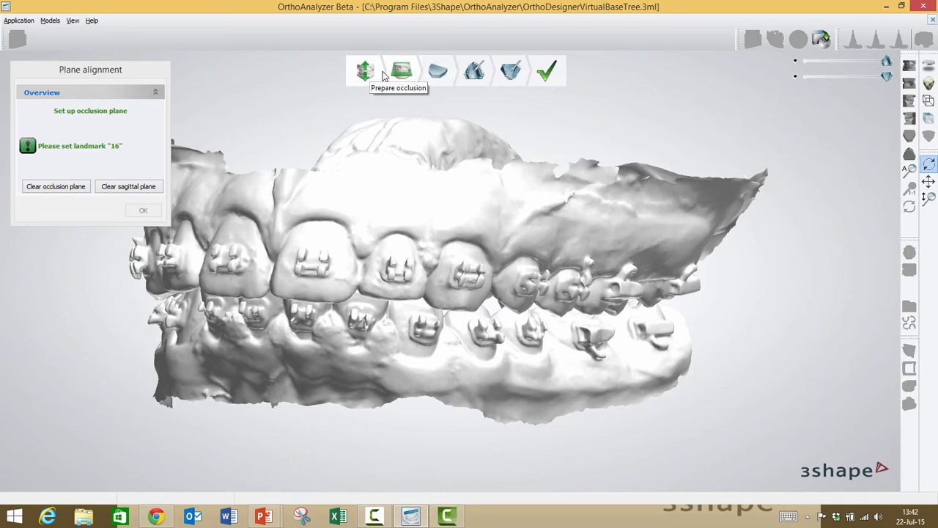
pyautogui.click(474, 72)
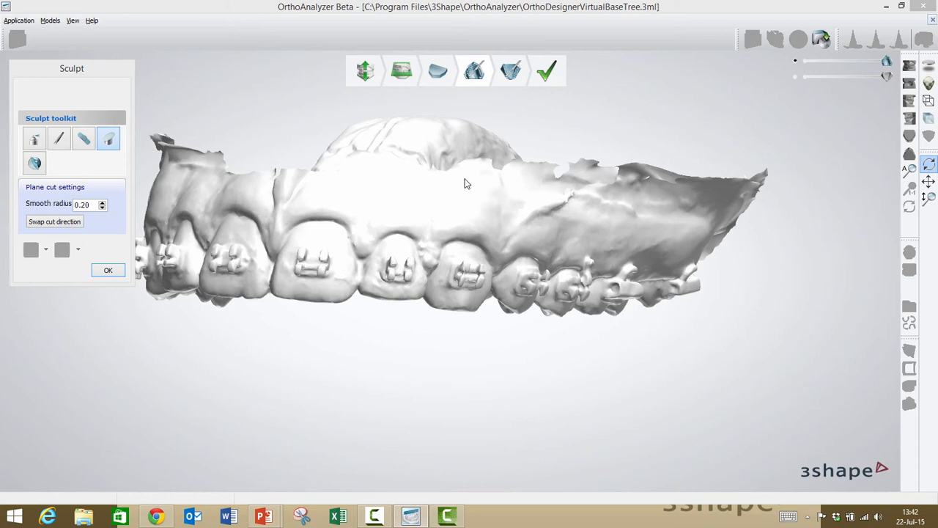
pyautogui.moveTo(465, 183); pyautogui.dragTo(511, 238, button='right')
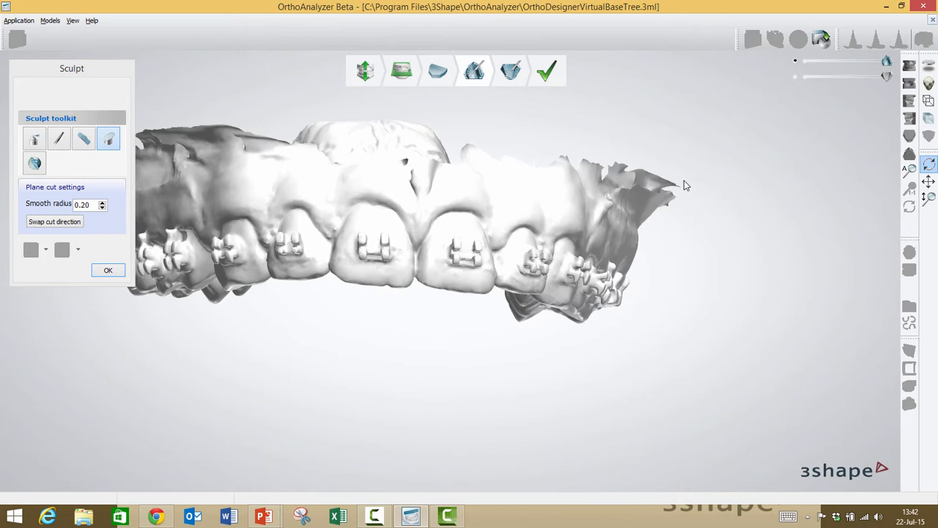
# Step: Show the scanner acquired texture on the maxillary model to examine the teeth and brackets, and hide it again
pyautogui.click(928, 84)
pyautogui.moveTo(711, 181)
pyautogui.mouseDown(button='right')
pyautogui.moveTo(593, 206)
pyautogui.moveTo(637, 183)
pyautogui.moveTo(695, 181)
pyautogui.mouseUp(button='right')
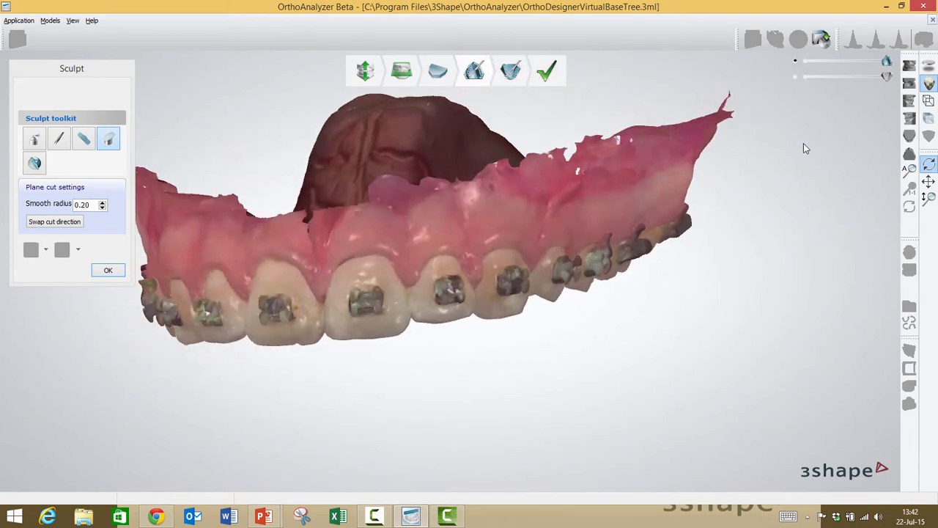
pyautogui.click(928, 84)
pyautogui.moveTo(493, 266); pyautogui.dragTo(493, 238, button='right')
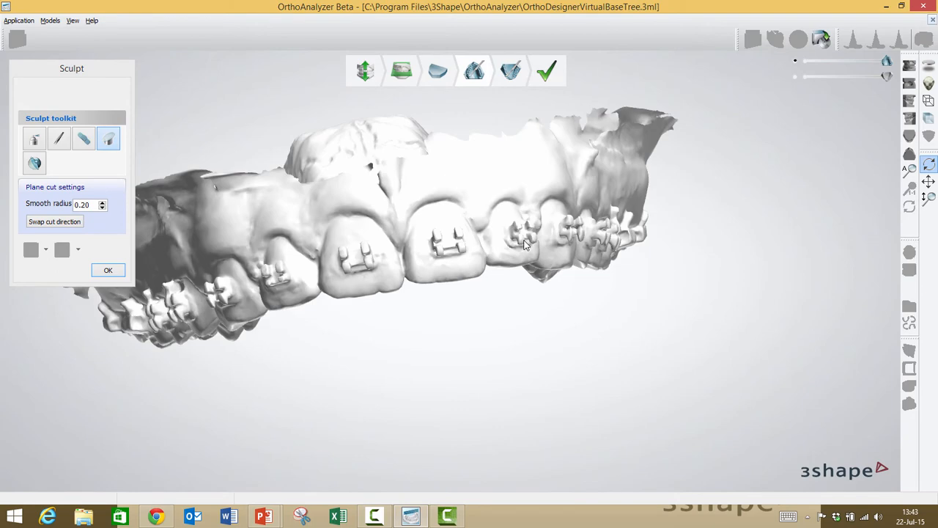
# Step: Mark the bracket on the upper left central incisor with Remove Artifacts and remove it from the tooth
pyautogui.moveTo(394, 215)
pyautogui.mouseDown(button='right')
pyautogui.moveTo(473, 215)
pyautogui.moveTo(442, 219)
pyautogui.moveTo(484, 243)
pyautogui.mouseUp(button='right')
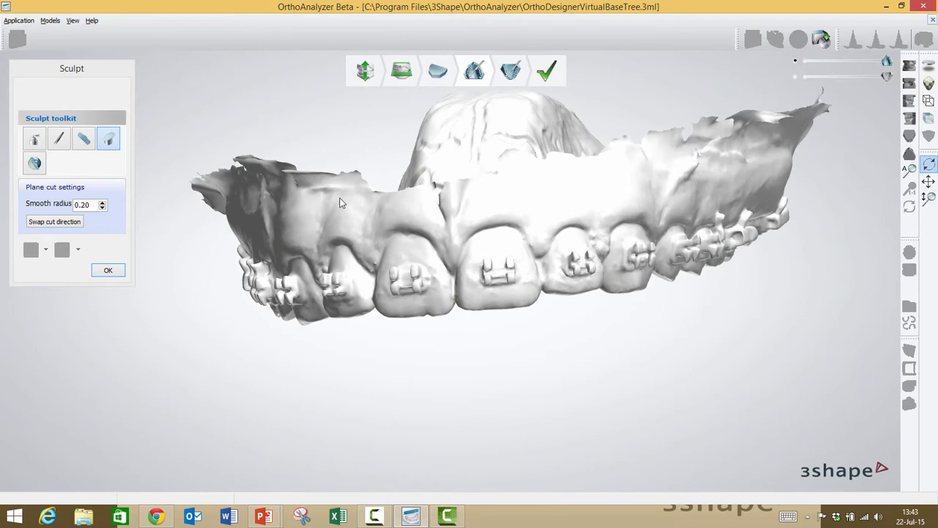
pyautogui.click(84, 142)
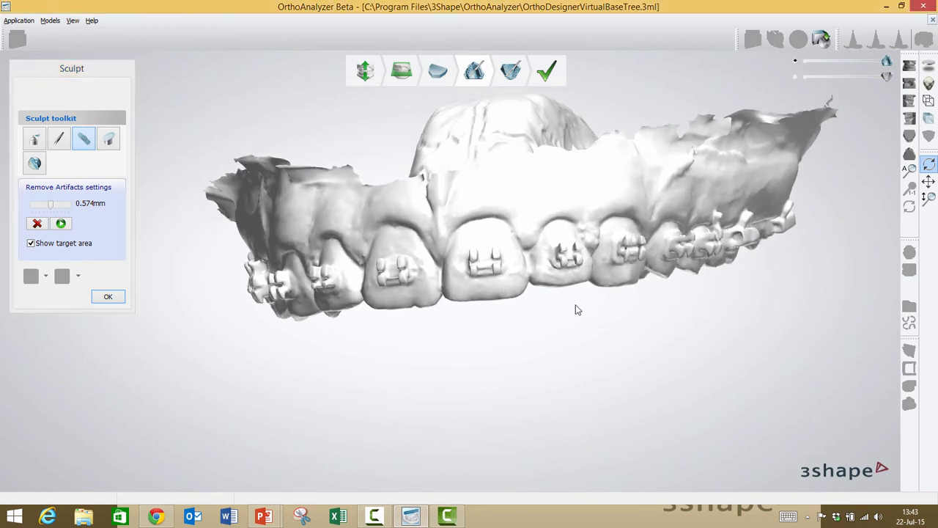
pyautogui.moveTo(473, 282)
pyautogui.mouseDown()
pyautogui.moveTo(504, 275)
pyautogui.moveTo(503, 260)
pyautogui.moveTo(478, 245)
pyautogui.moveTo(470, 273)
pyautogui.moveTo(470, 250)
pyautogui.mouseUp()
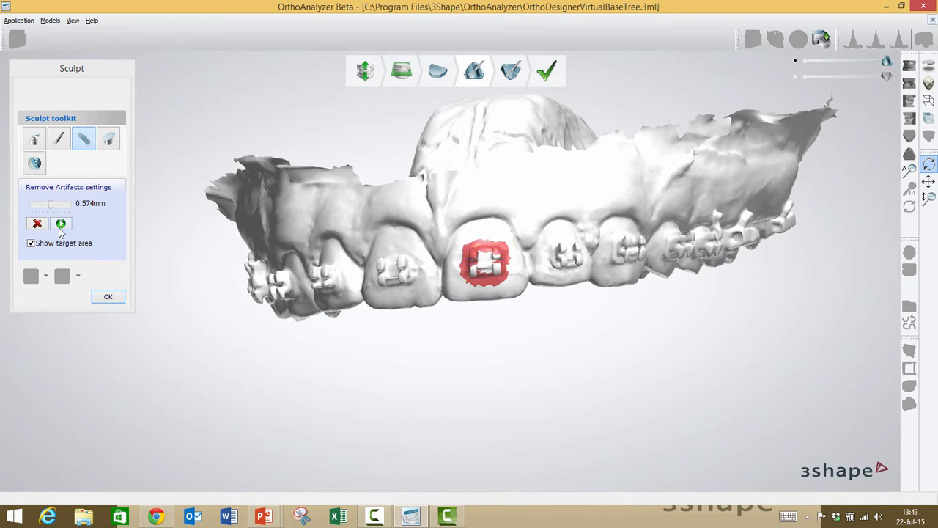
pyautogui.click(61, 227)
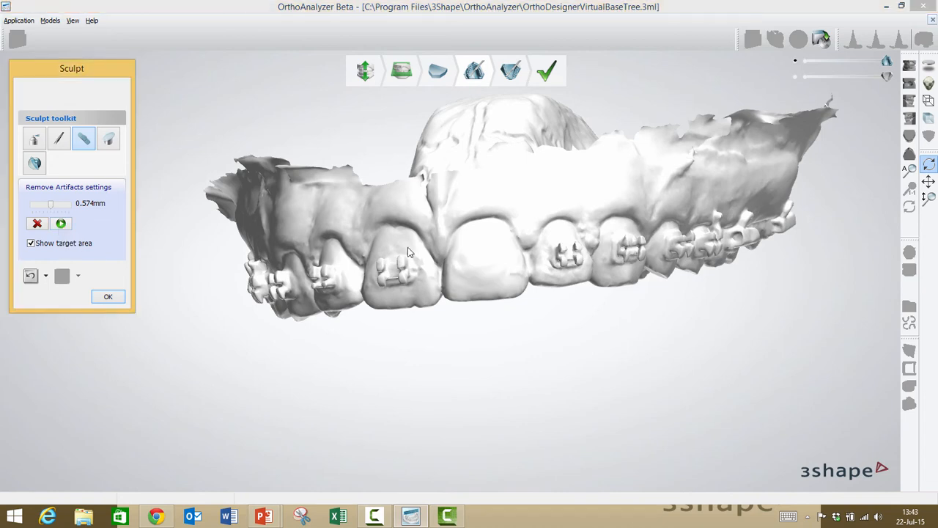
# Step: Try removing the brackets from the upper right central incisor, lateral incisor and canine in one pass, and undo that removal
pyautogui.moveTo(529, 272); pyautogui.dragTo(542, 273, button='right')
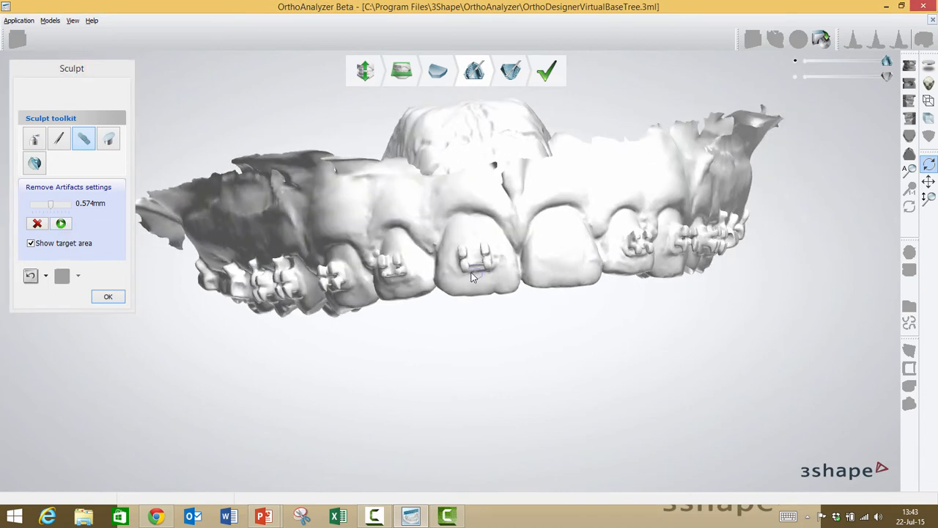
pyautogui.moveTo(478, 272)
pyautogui.mouseDown()
pyautogui.moveTo(494, 273)
pyautogui.moveTo(494, 254)
pyautogui.moveTo(461, 245)
pyautogui.moveTo(455, 265)
pyautogui.moveTo(495, 262)
pyautogui.moveTo(491, 246)
pyautogui.mouseUp()
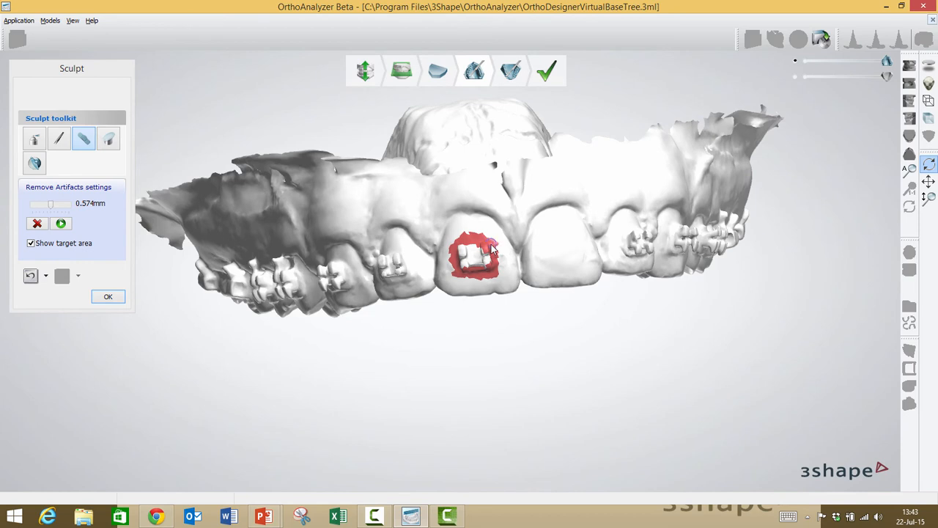
pyautogui.moveTo(479, 268); pyautogui.dragTo(494, 280, button='right')
pyautogui.moveTo(489, 284)
pyautogui.mouseDown()
pyautogui.moveTo(511, 282)
pyautogui.moveTo(513, 268)
pyautogui.moveTo(481, 256)
pyautogui.moveTo(485, 286)
pyautogui.moveTo(509, 277)
pyautogui.mouseUp()
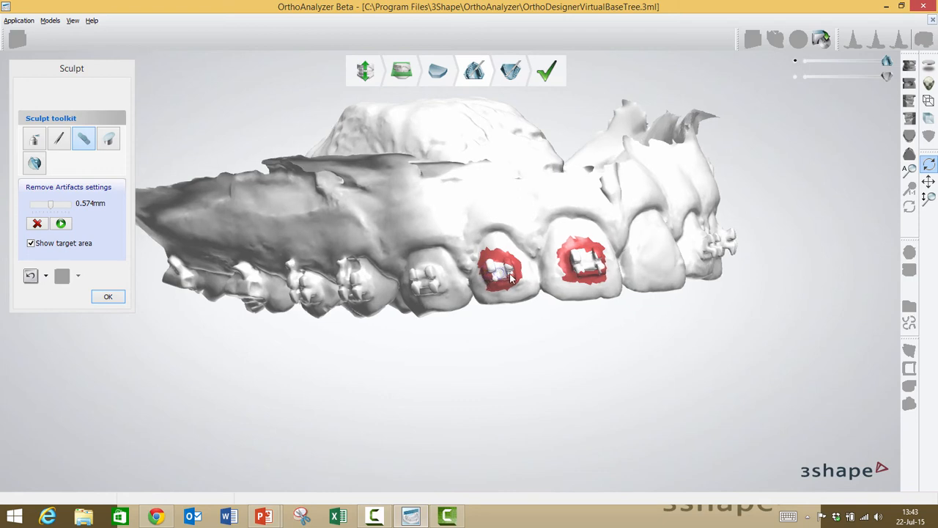
pyautogui.moveTo(510, 277); pyautogui.dragTo(513, 272, button='right')
pyautogui.moveTo(478, 297)
pyautogui.mouseDown()
pyautogui.moveTo(499, 300)
pyautogui.moveTo(508, 287)
pyautogui.moveTo(484, 267)
pyautogui.moveTo(473, 293)
pyautogui.mouseUp()
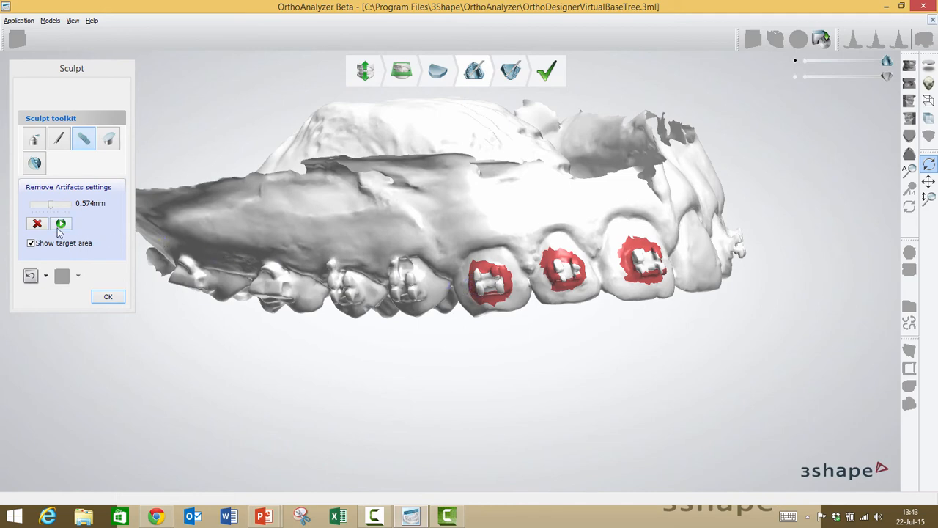
pyautogui.click(61, 223)
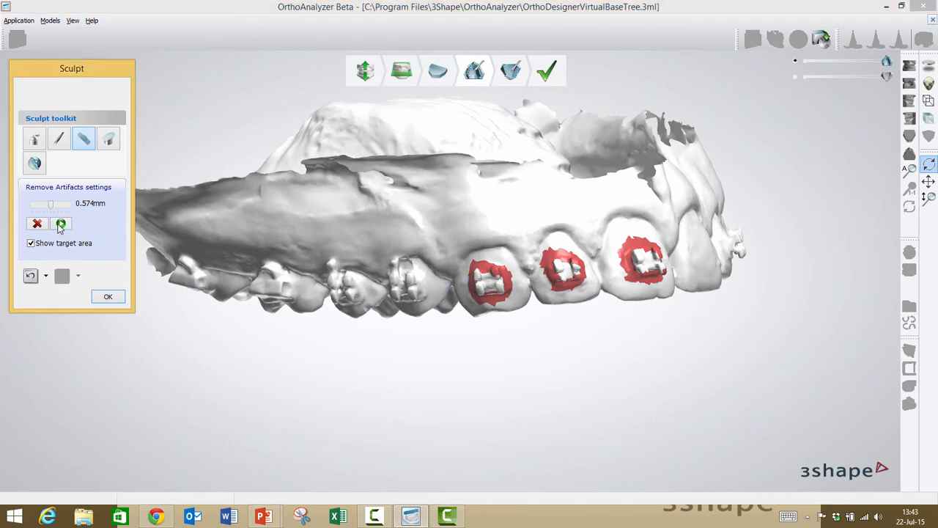
pyautogui.click(30, 277)
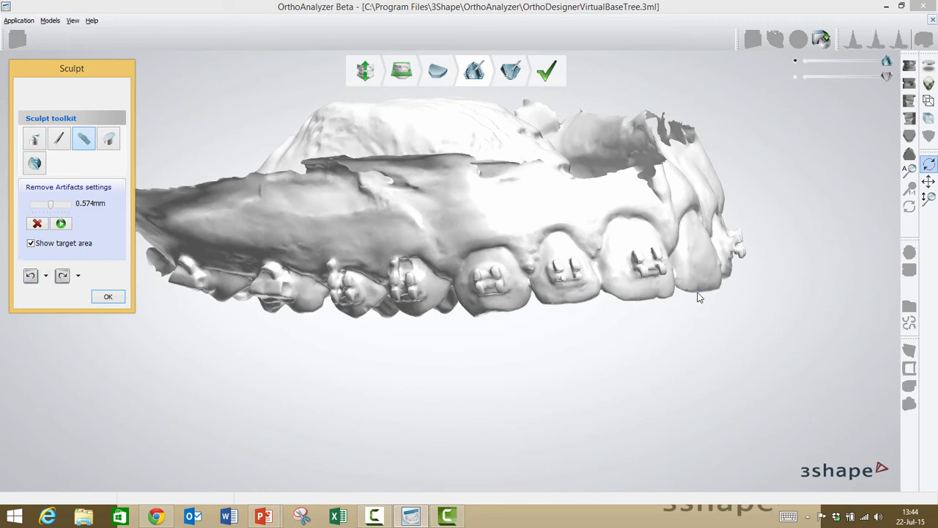
# Step: Smooth the surface of the upper left central incisor where the bracket was, using the Wax knife in smoothing mode
pyautogui.moveTo(699, 297); pyautogui.dragTo(635, 300, button='right')
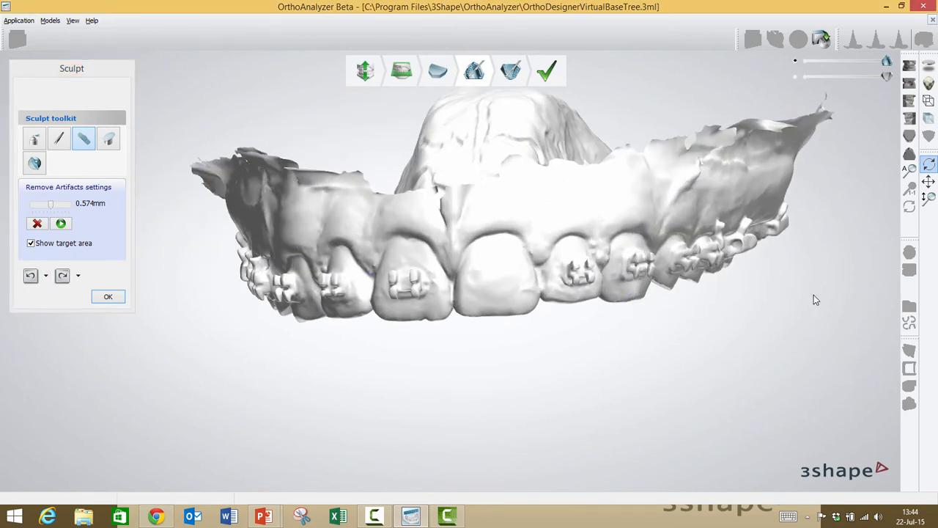
pyautogui.moveTo(747, 251)
pyautogui.mouseDown(button='right')
pyautogui.moveTo(744, 236)
pyautogui.moveTo(566, 247)
pyautogui.mouseUp(button='right')
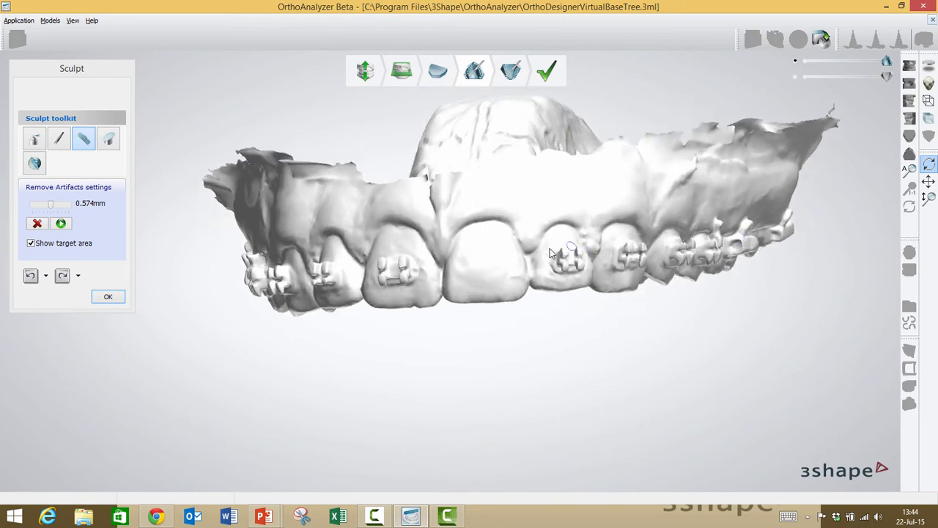
pyautogui.click(33, 141)
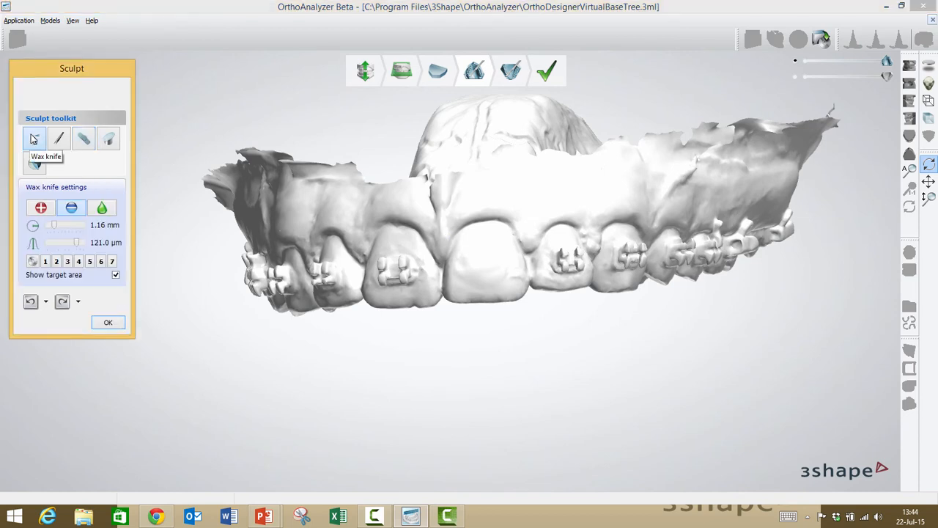
pyautogui.click(102, 209)
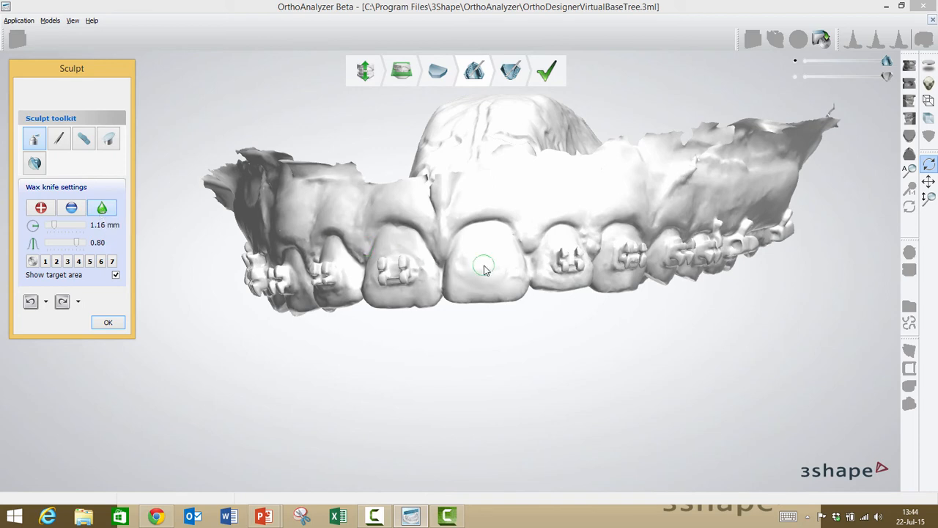
pyautogui.moveTo(503, 288)
pyautogui.mouseDown()
pyautogui.moveTo(506, 259)
pyautogui.moveTo(523, 257)
pyautogui.moveTo(488, 242)
pyautogui.moveTo(456, 276)
pyautogui.mouseUp()
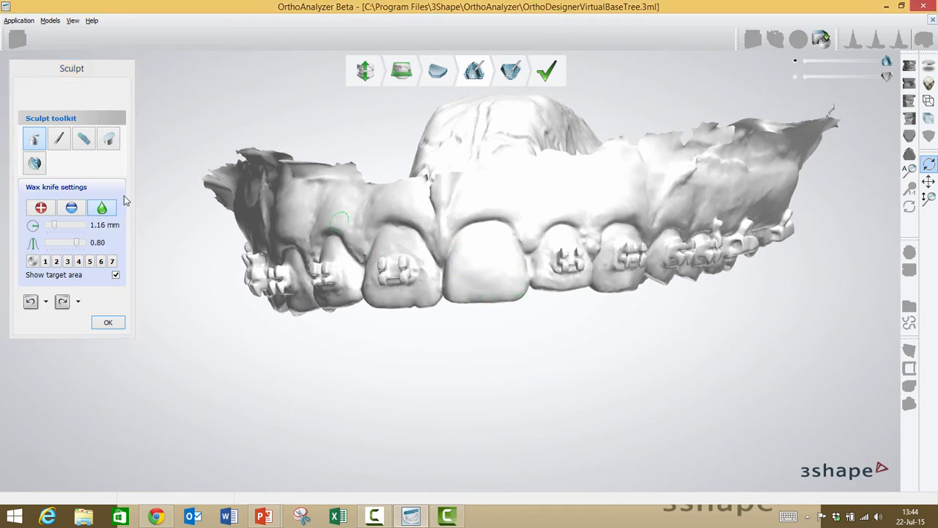
# Step: Increase the Wax knife radius to 2.12 mm and smooth the upper left central incisor's front surface further
pyautogui.click(71, 225)
pyautogui.moveTo(495, 253)
pyautogui.mouseDown()
pyautogui.moveTo(463, 274)
pyautogui.moveTo(490, 255)
pyautogui.moveTo(506, 276)
pyautogui.mouseUp()
pyautogui.moveTo(534, 280)
pyautogui.mouseDown(button='right')
pyautogui.moveTo(552, 259)
pyautogui.moveTo(538, 271)
pyautogui.mouseUp(button='right')
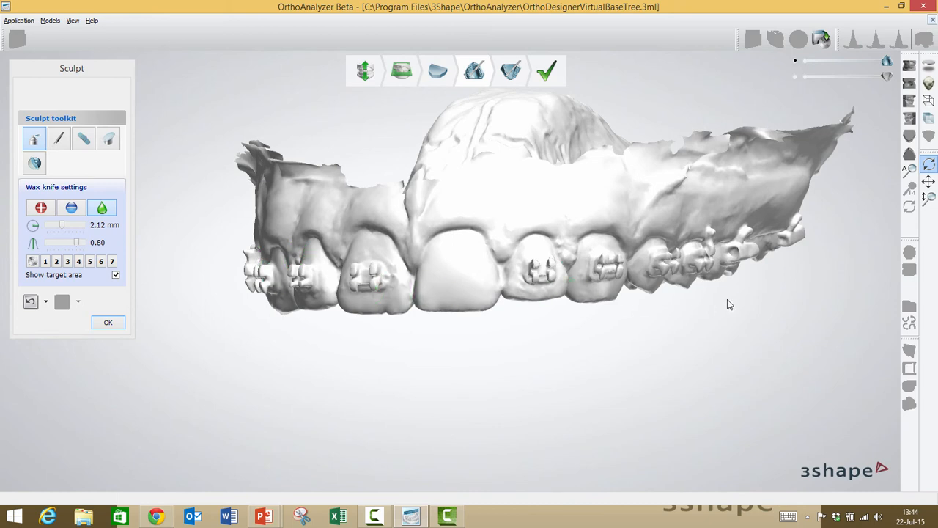
# Step: Show the scanner acquired texture to compare the smoothed incisor with the teeth that still have brackets, and hide it again
pyautogui.moveTo(728, 299); pyautogui.dragTo(750, 276, button='right')
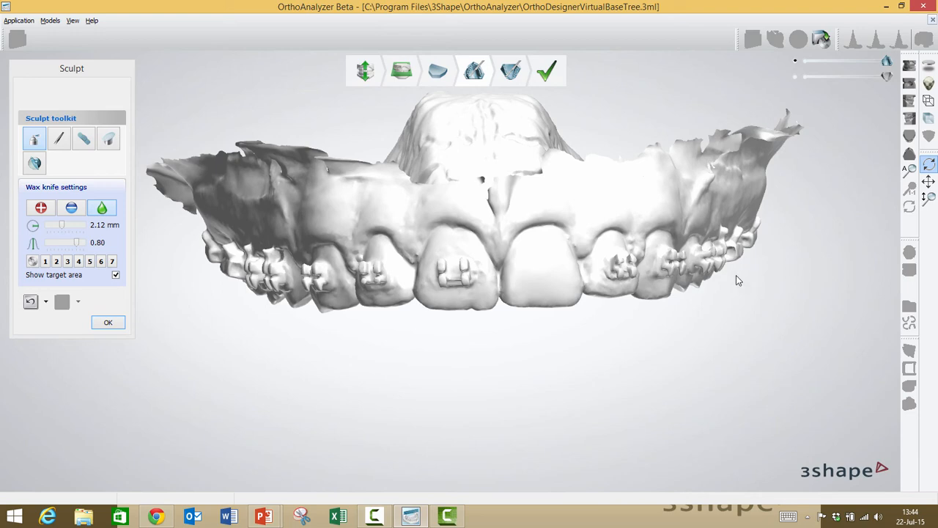
pyautogui.click(924, 84)
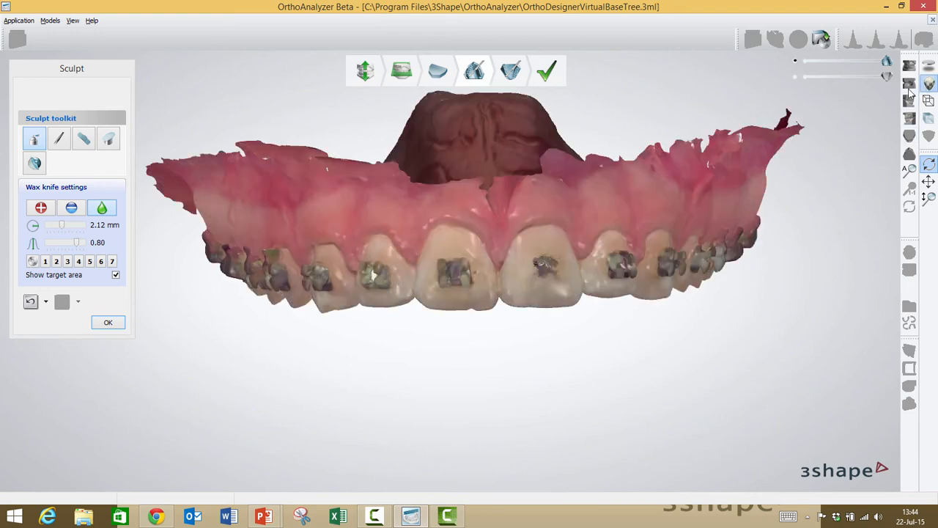
pyautogui.moveTo(697, 228); pyautogui.dragTo(690, 203, button='right')
pyautogui.moveTo(654, 218); pyautogui.dragTo(825, 129, button='right')
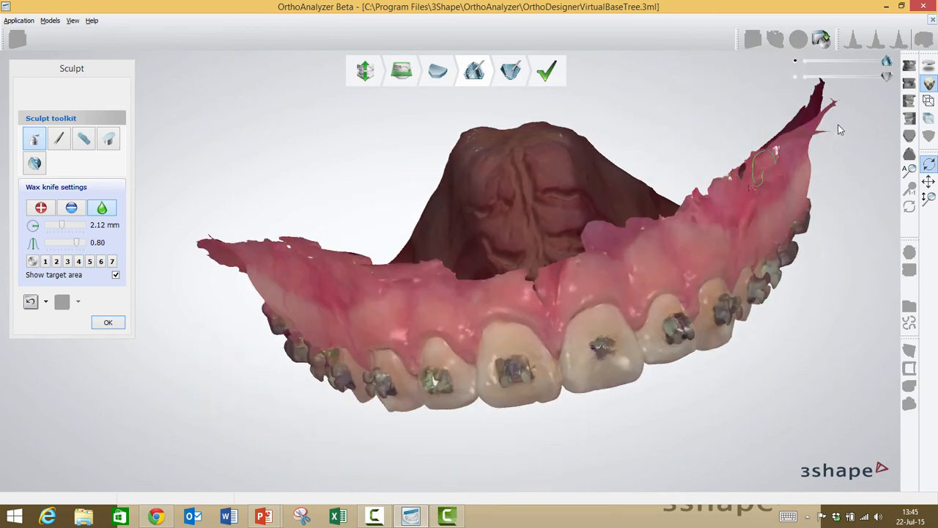
pyautogui.click(928, 83)
pyautogui.moveTo(742, 312); pyautogui.dragTo(729, 293, button='right')
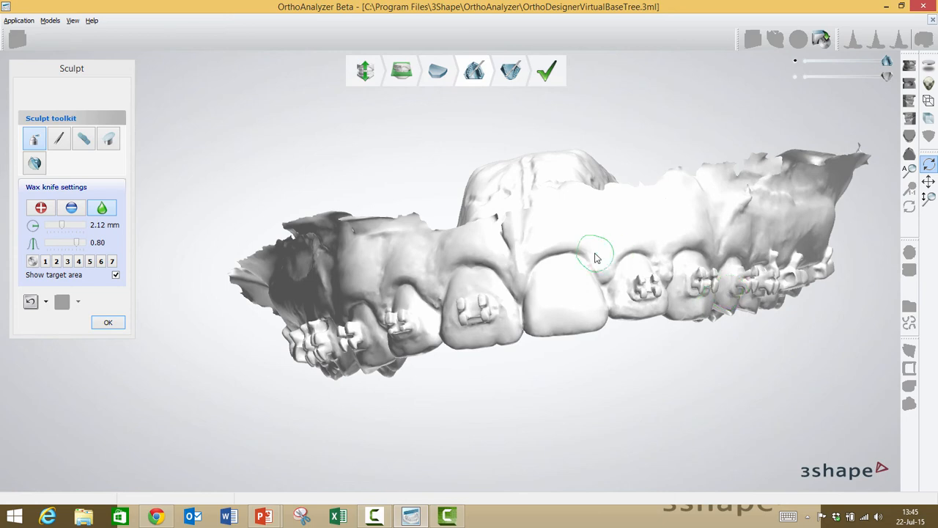
# Step: Close the sculpted model set without saving the changes
pyautogui.click(933, 21)
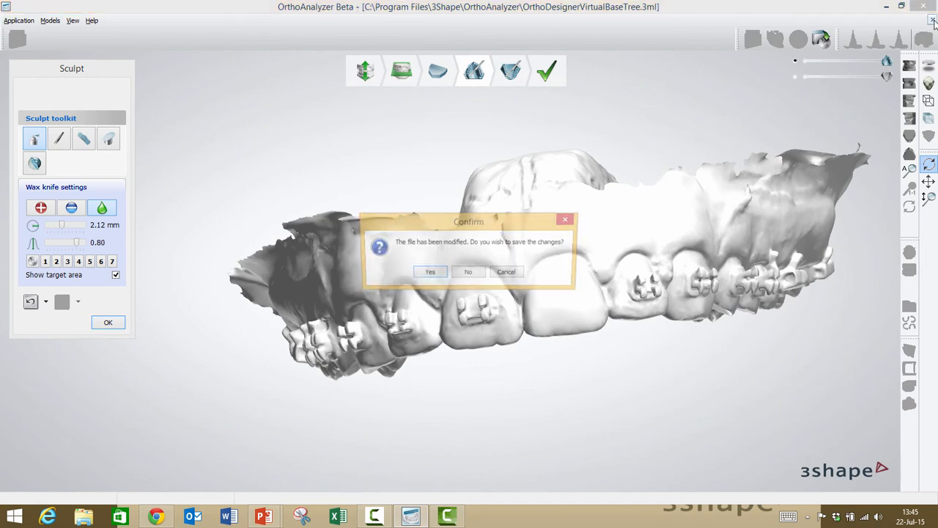
pyautogui.click(469, 274)
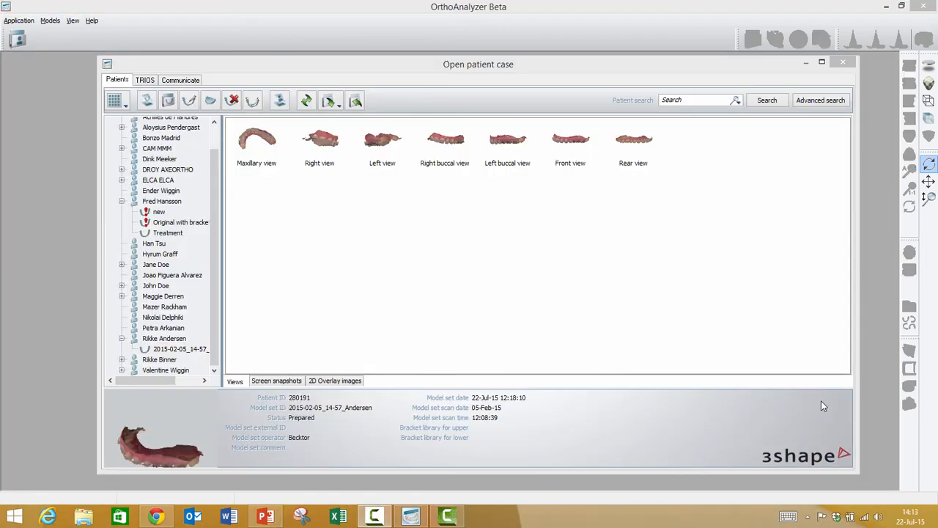
# Step: Duplicate the prepared 2015-02-05_14-57 model set of the patient whose scan includes archwires, giving the copy the ID "new"
pyautogui.click(167, 350)
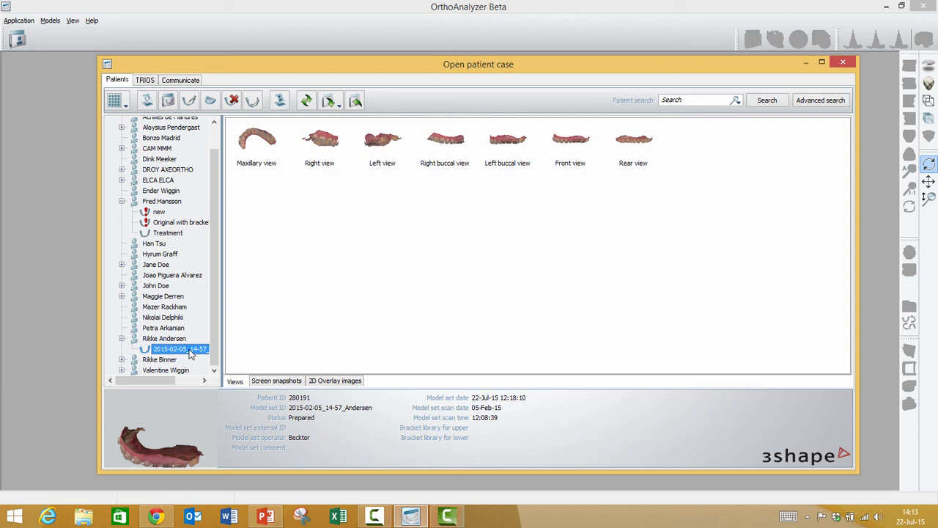
pyautogui.rightClick(190, 353)
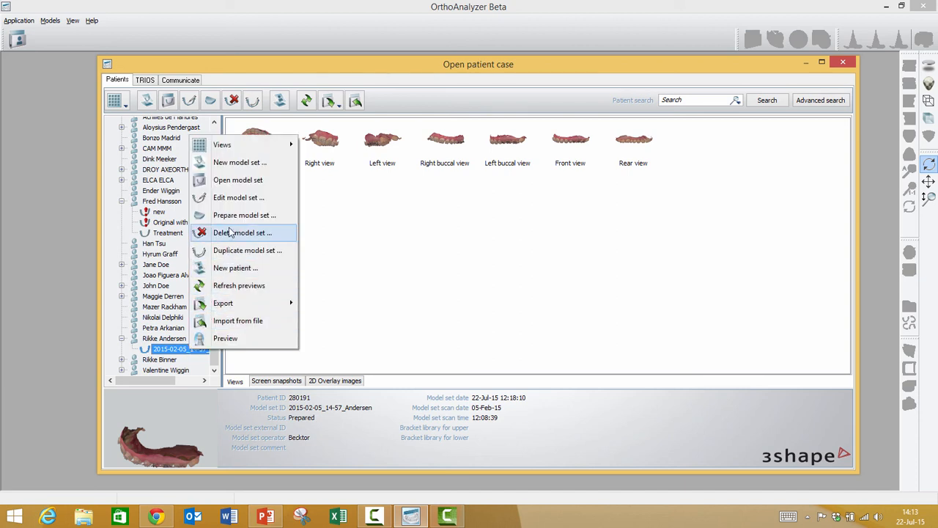
pyautogui.click(243, 250)
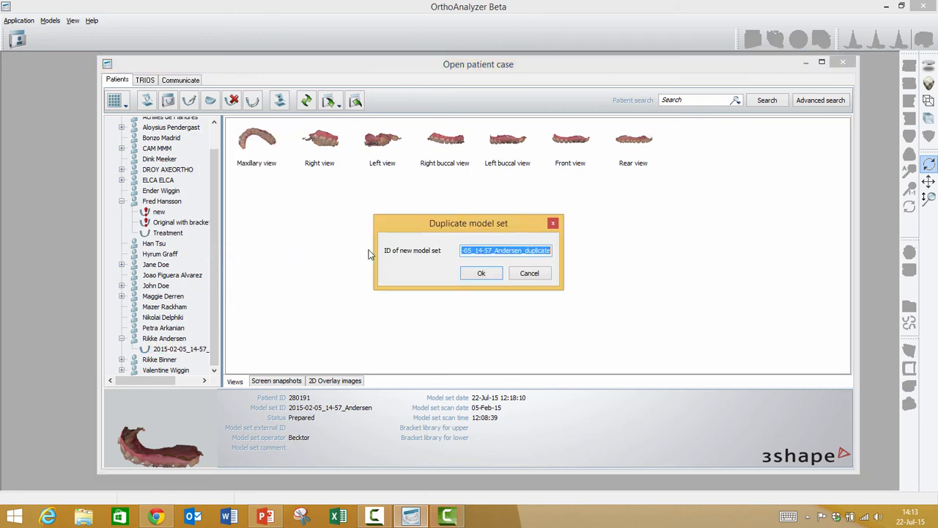
pyautogui.write('new')
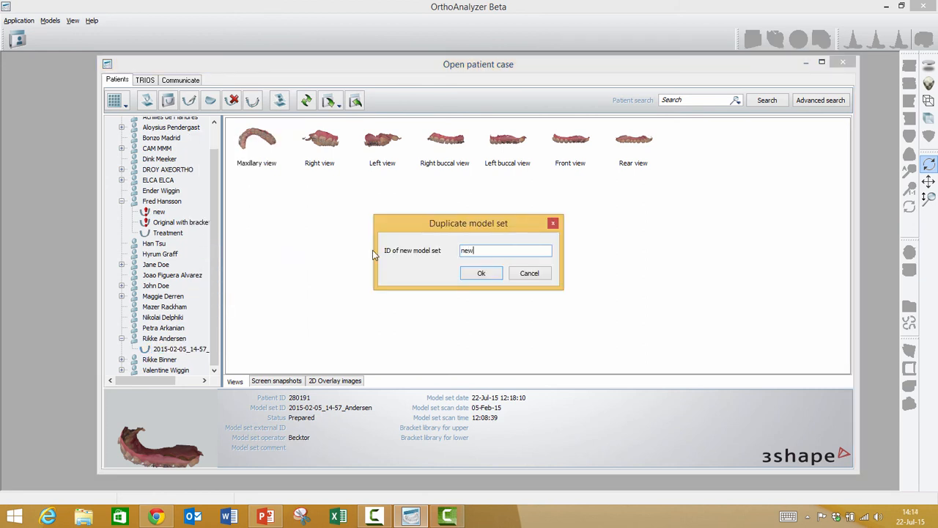
pyautogui.press('Return')
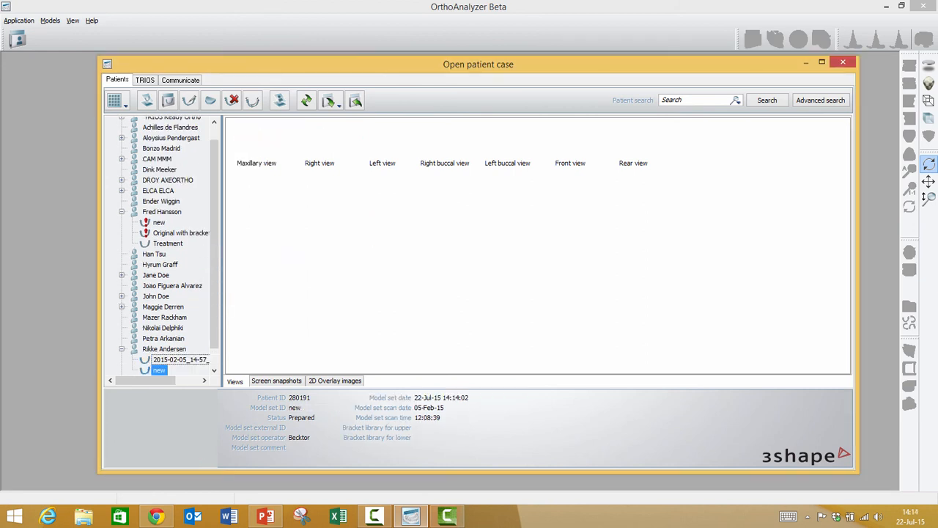
# Step: Start preparing the duplicated model set "new" and go to the Sculpt Maxillary stage
pyautogui.rightClick(159, 372)
pyautogui.click(209, 235)
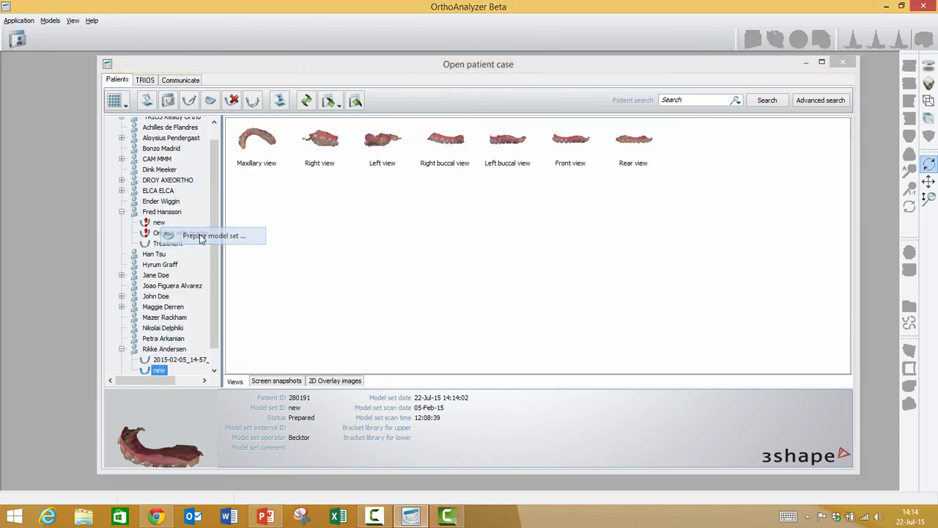
pyautogui.click(477, 273)
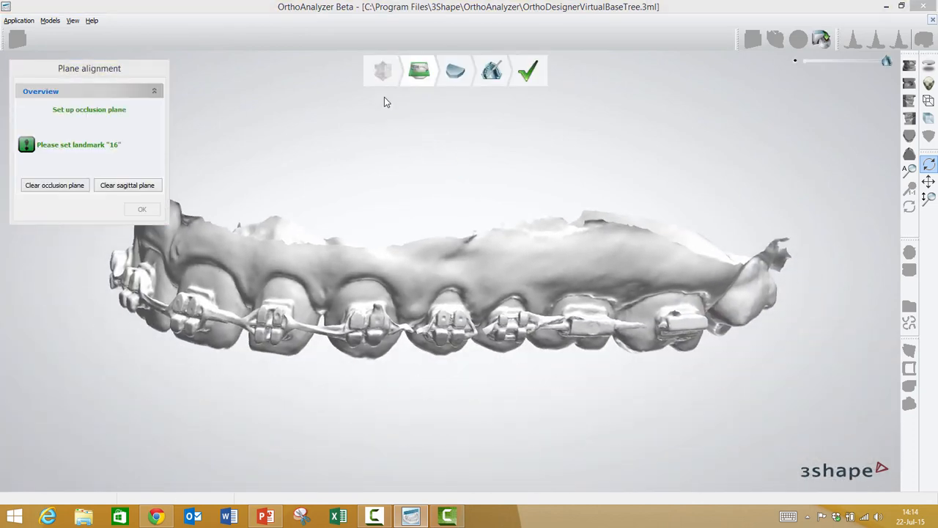
pyautogui.click(493, 71)
# Step: Cut the bracket and wire off the front of the upper left lateral incisor with a Plane cut
pyautogui.moveTo(437, 300); pyautogui.dragTo(454, 247, button='right')
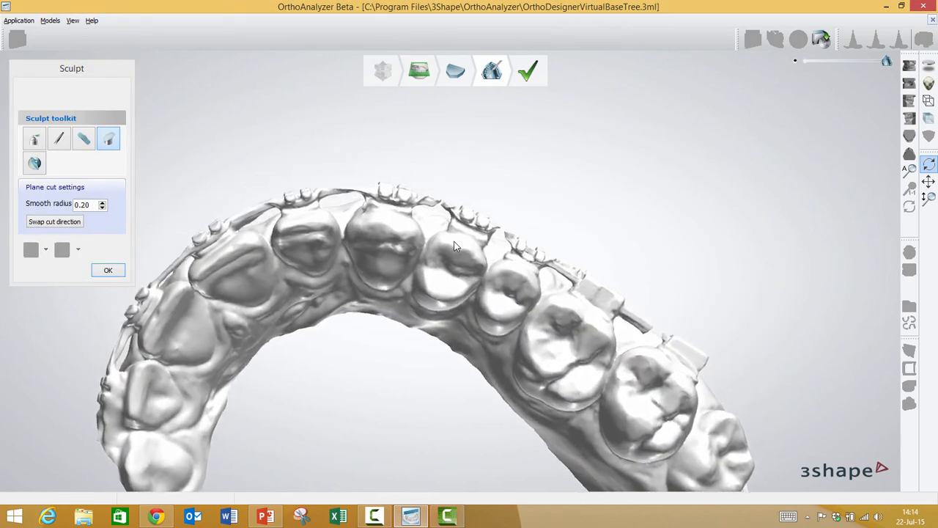
pyautogui.scroll(3, 453, 249)
pyautogui.moveTo(347, 261); pyautogui.dragTo(535, 254, button='middle')
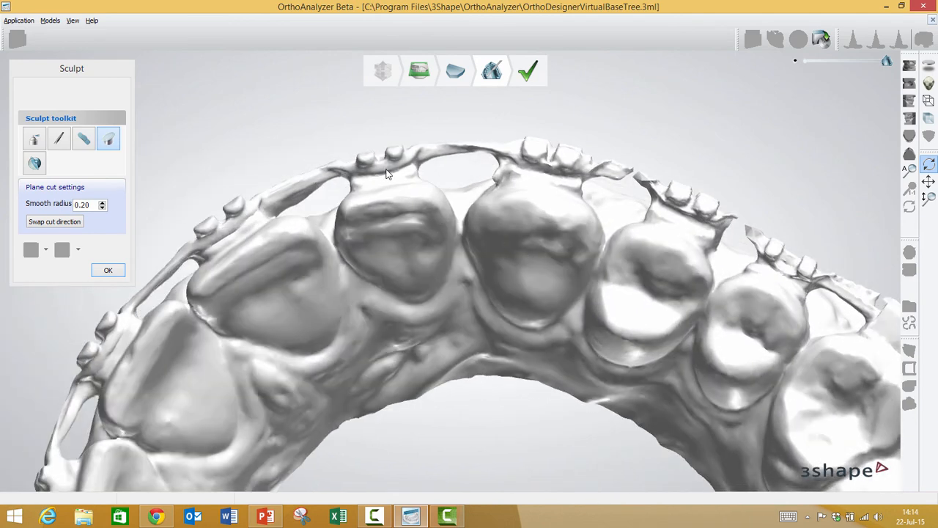
pyautogui.click(109, 141)
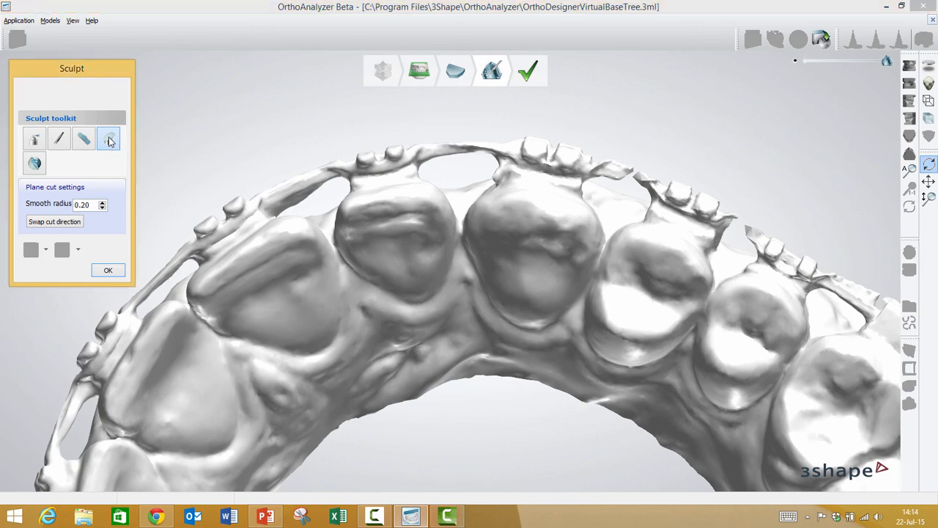
pyautogui.click(344, 186)
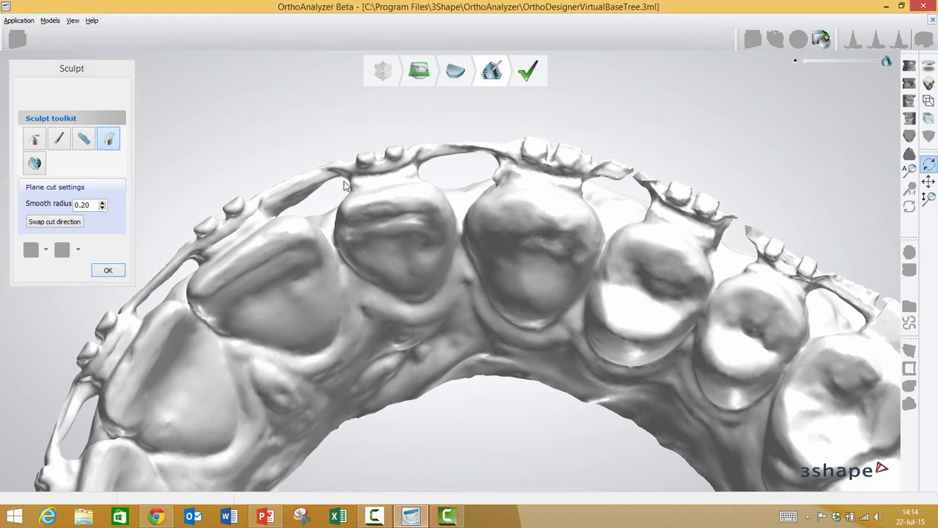
pyautogui.moveTo(360, 185); pyautogui.dragTo(429, 169)
pyautogui.moveTo(429, 167); pyautogui.dragTo(451, 272, button='right')
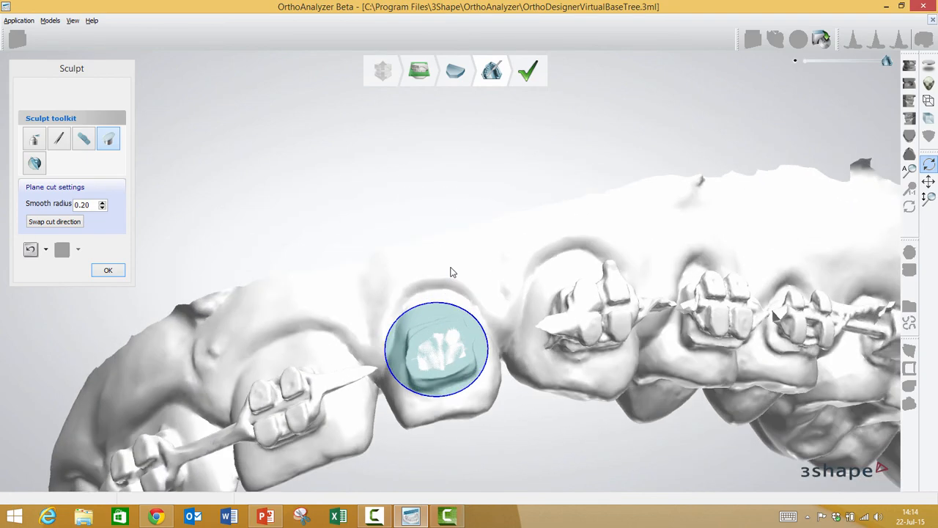
# Step: Mark the edges of the bracket remnant on the upper left lateral incisor with Remove Artifacts and apply the removal
pyautogui.click(85, 139)
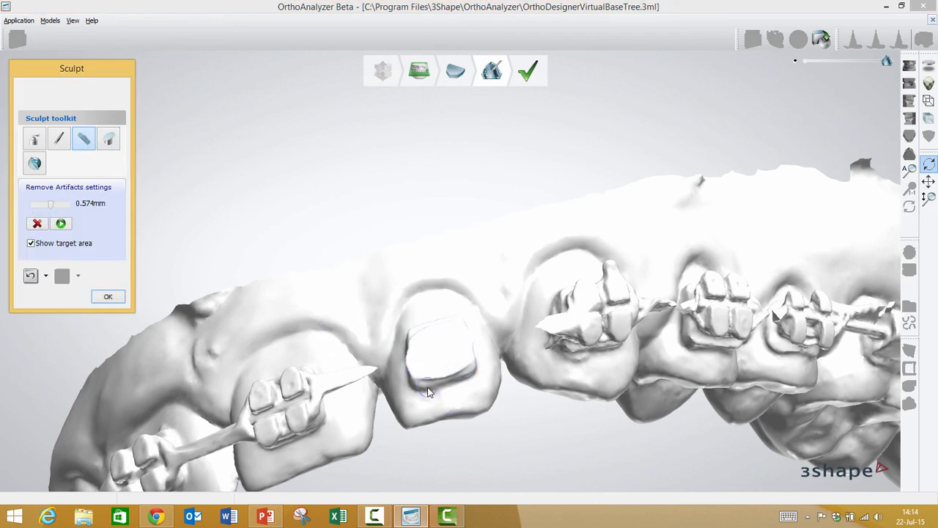
pyautogui.moveTo(428, 387)
pyautogui.mouseDown(button='right')
pyautogui.moveTo(422, 422)
pyautogui.moveTo(424, 412)
pyautogui.mouseUp(button='right')
pyautogui.moveTo(427, 404)
pyautogui.mouseDown()
pyautogui.moveTo(477, 400)
pyautogui.moveTo(483, 374)
pyautogui.mouseUp()
pyautogui.moveTo(450, 332)
pyautogui.mouseDown()
pyautogui.moveTo(418, 346)
pyautogui.moveTo(400, 371)
pyautogui.moveTo(417, 415)
pyautogui.moveTo(424, 409)
pyautogui.moveTo(414, 399)
pyautogui.mouseUp()
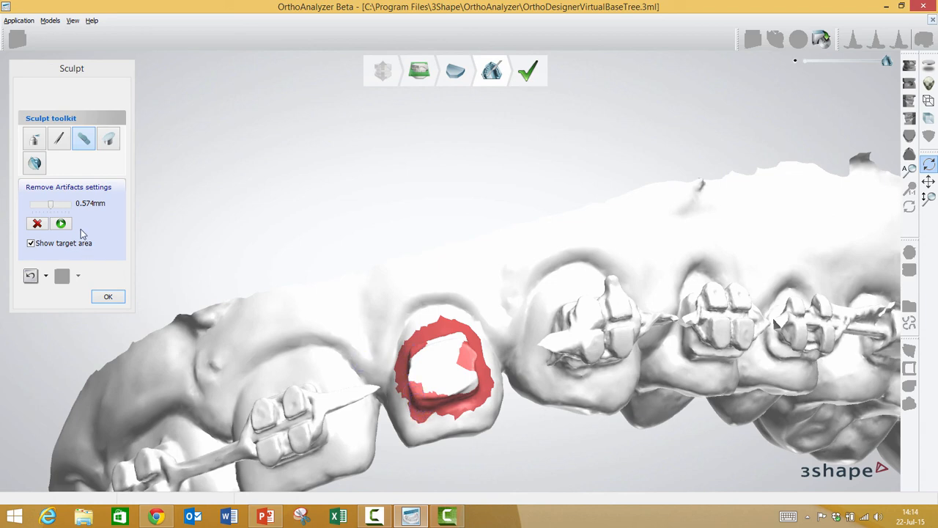
pyautogui.click(61, 223)
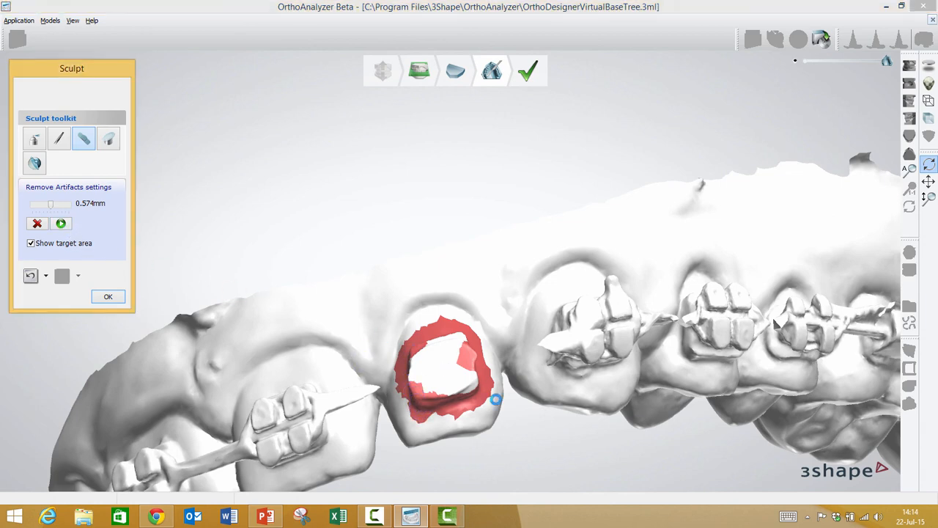
# Step: Smooth the upper left lateral incisor's front surface using the Wax knife in smoothing mode with a 2.12 mm radius
pyautogui.click(32, 140)
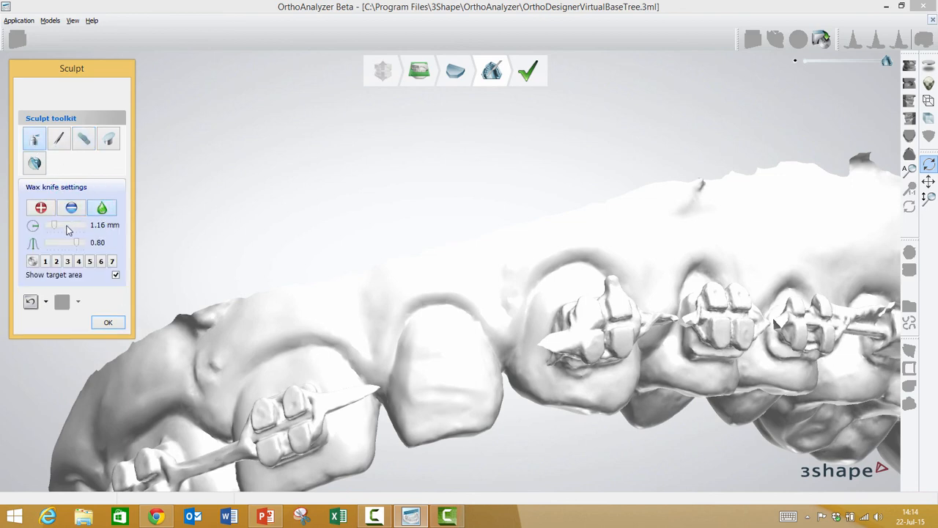
pyautogui.moveTo(437, 368)
pyautogui.mouseDown()
pyautogui.moveTo(447, 369)
pyautogui.moveTo(415, 371)
pyautogui.moveTo(442, 339)
pyautogui.moveTo(438, 398)
pyautogui.moveTo(451, 365)
pyautogui.moveTo(457, 375)
pyautogui.mouseUp()
pyautogui.moveTo(448, 377)
pyautogui.mouseDown(button='right')
pyautogui.moveTo(415, 241)
pyautogui.moveTo(423, 313)
pyautogui.mouseUp(button='right')
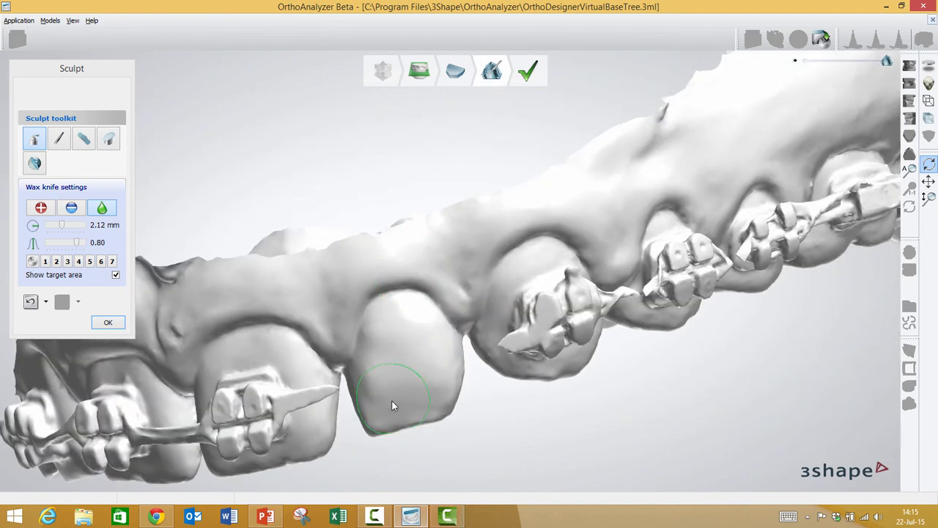